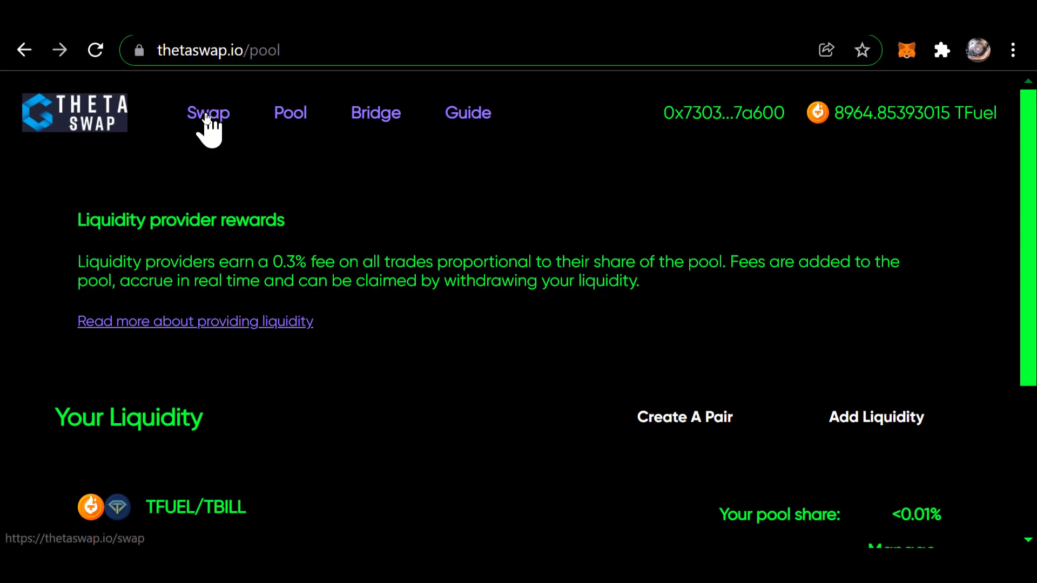
Step: On the swap page, choose TBILL as the token to receive
click(206, 118)
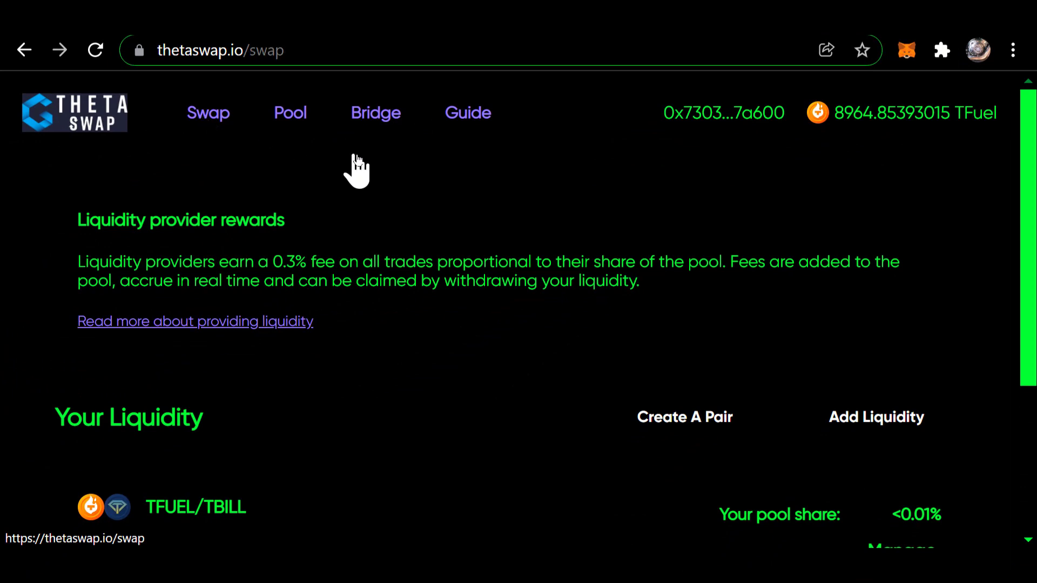
scroll(294, 331, down, 4)
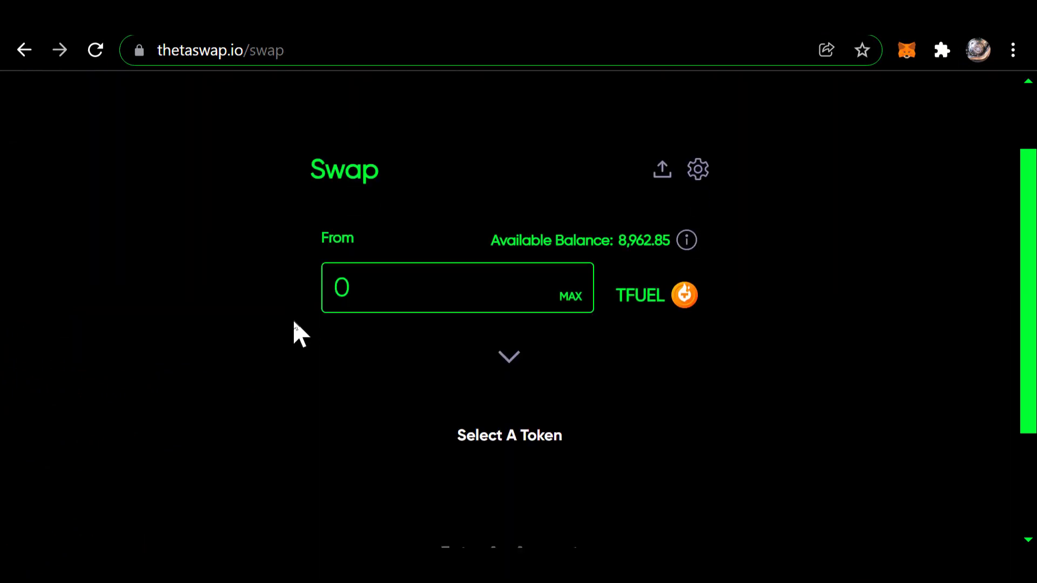
click(502, 323)
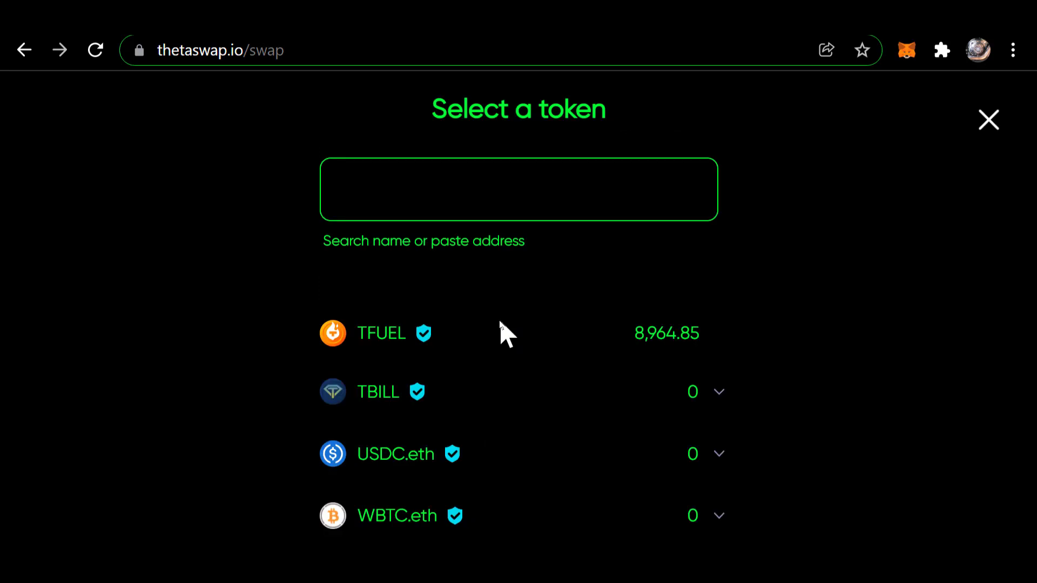
click(370, 398)
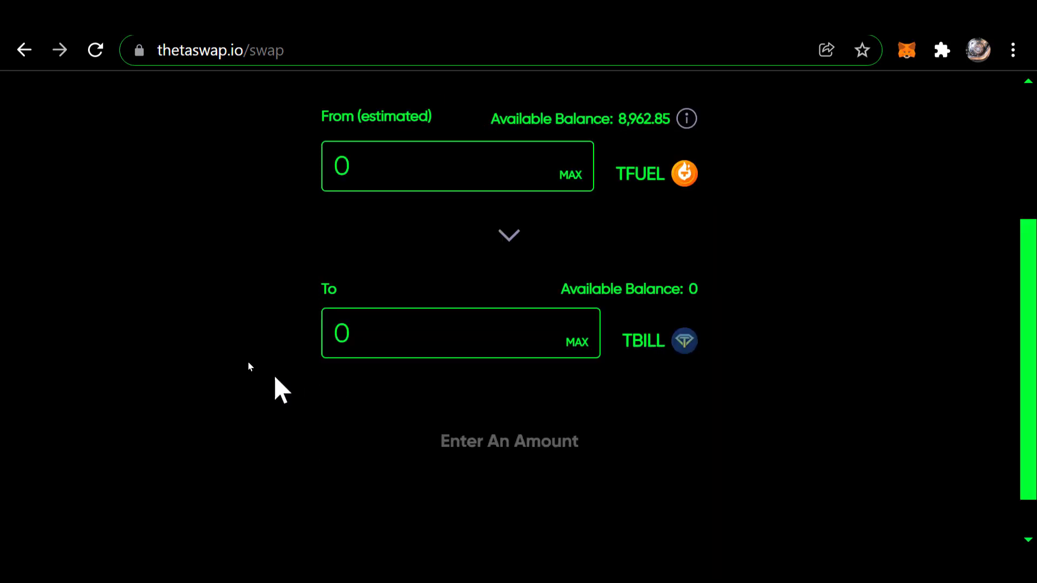
Step: Enter 4450 TFUEL as the amount to spend, estimated at 552.107 TBILL
click(373, 171)
key(ctrl+a)
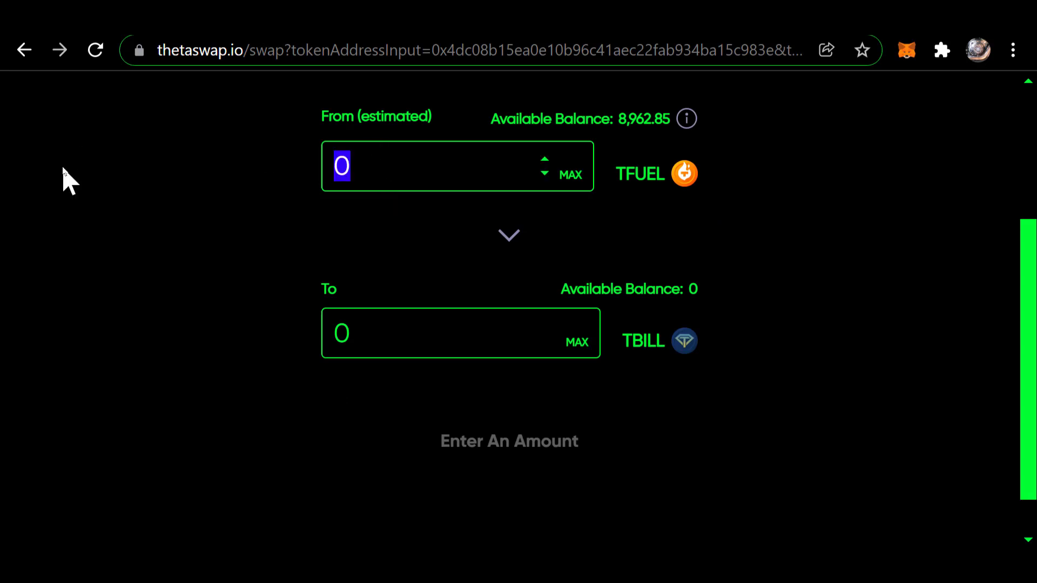
text(4)
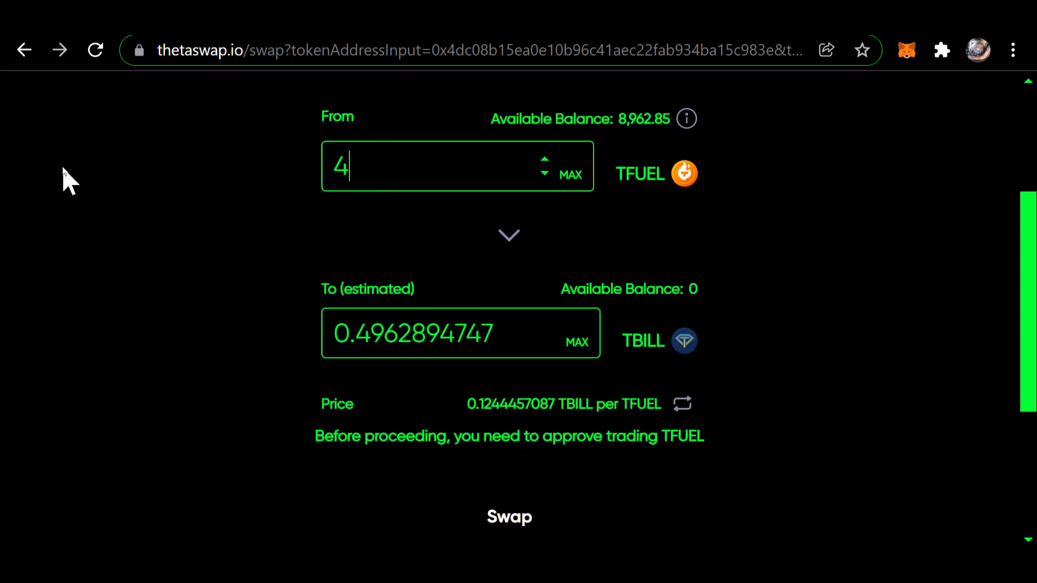
text(450)
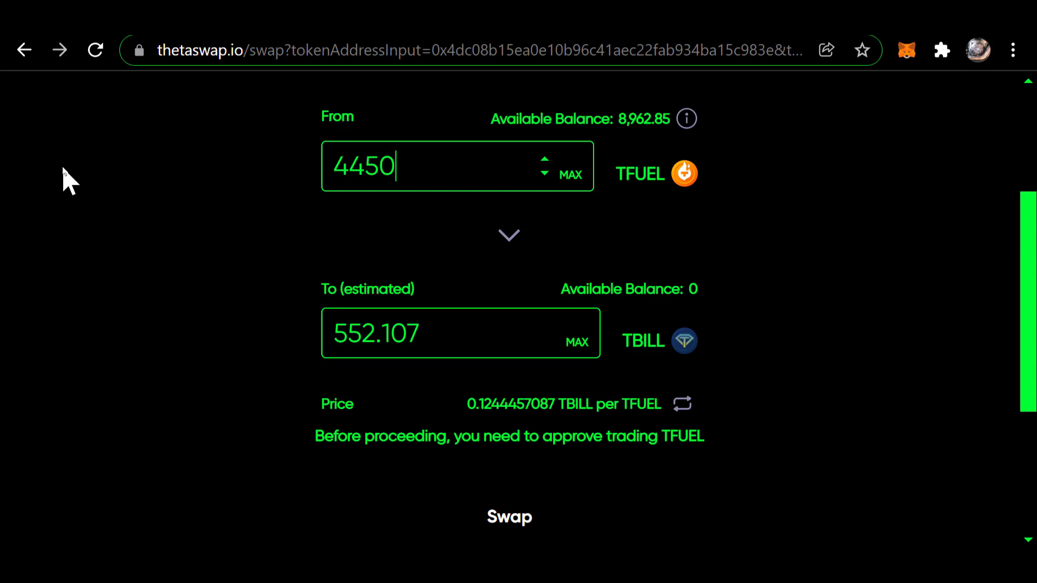
scroll(269, 261, down, 1)
scroll(268, 261, down, 1)
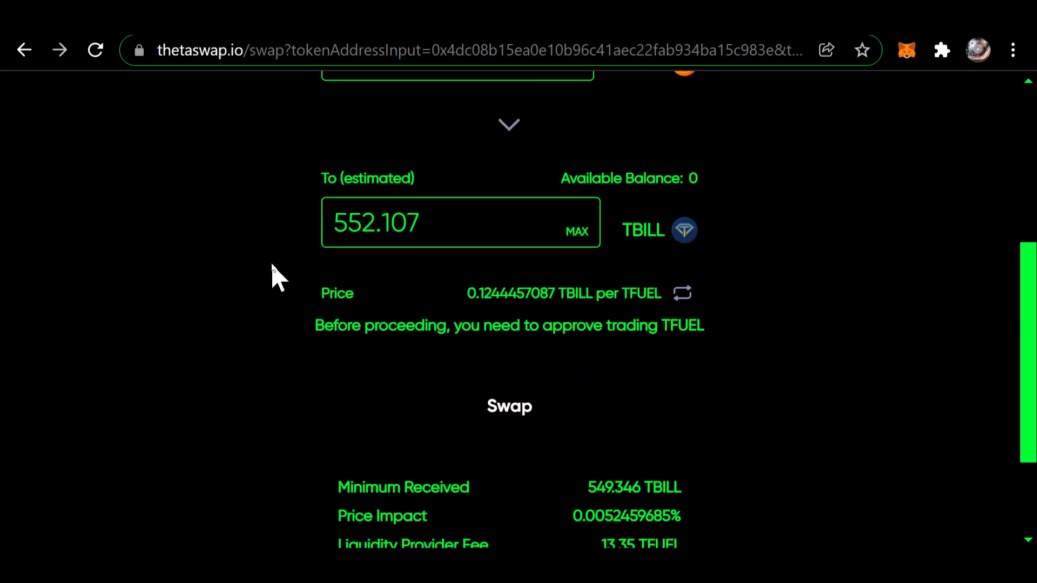
Step: Review and confirm the 4450 TFUEL to 552.107 TBILL swap for wallet approval
click(510, 411)
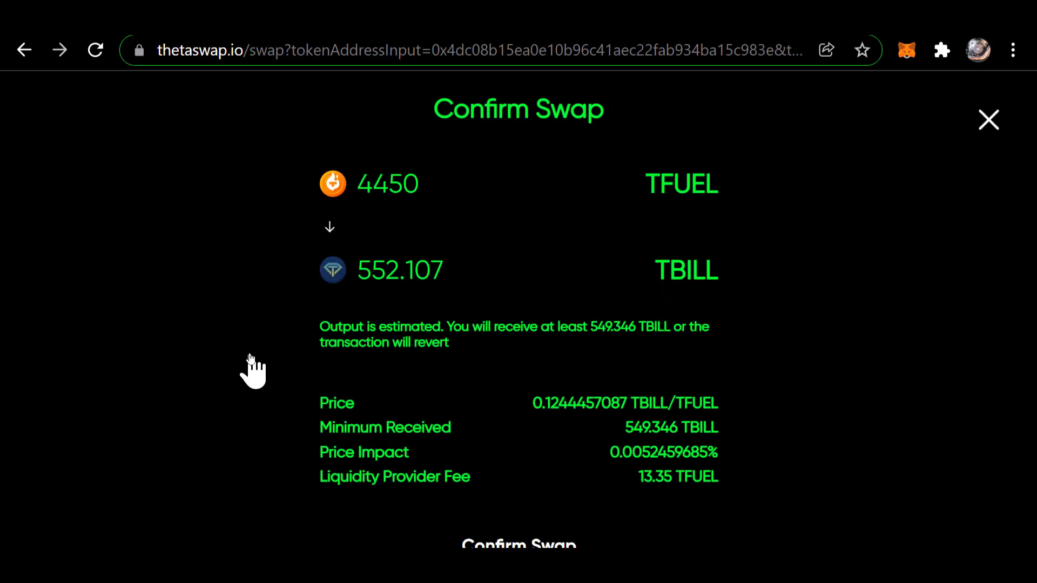
scroll(251, 359, down, 1)
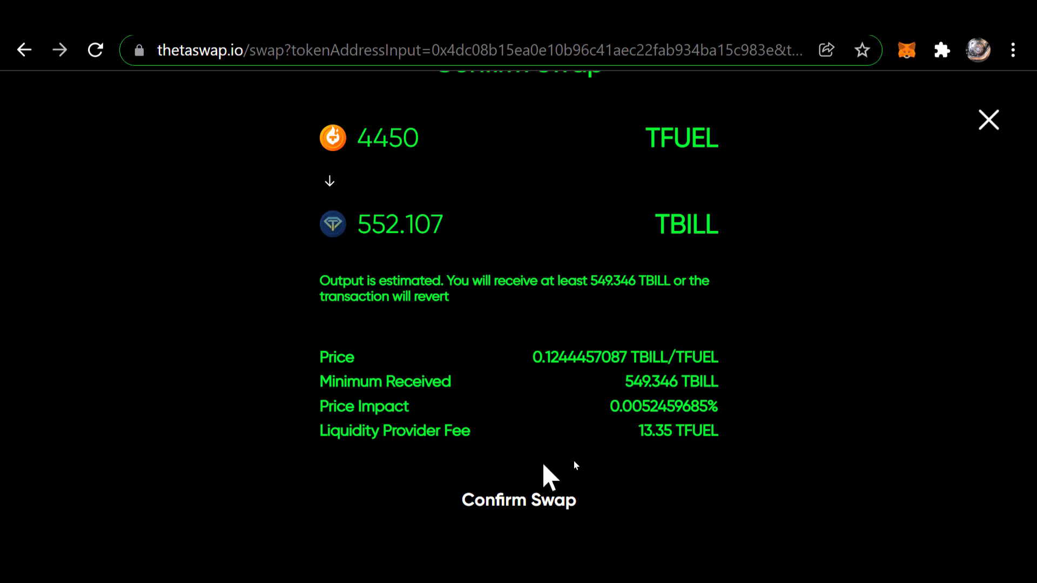
click(501, 511)
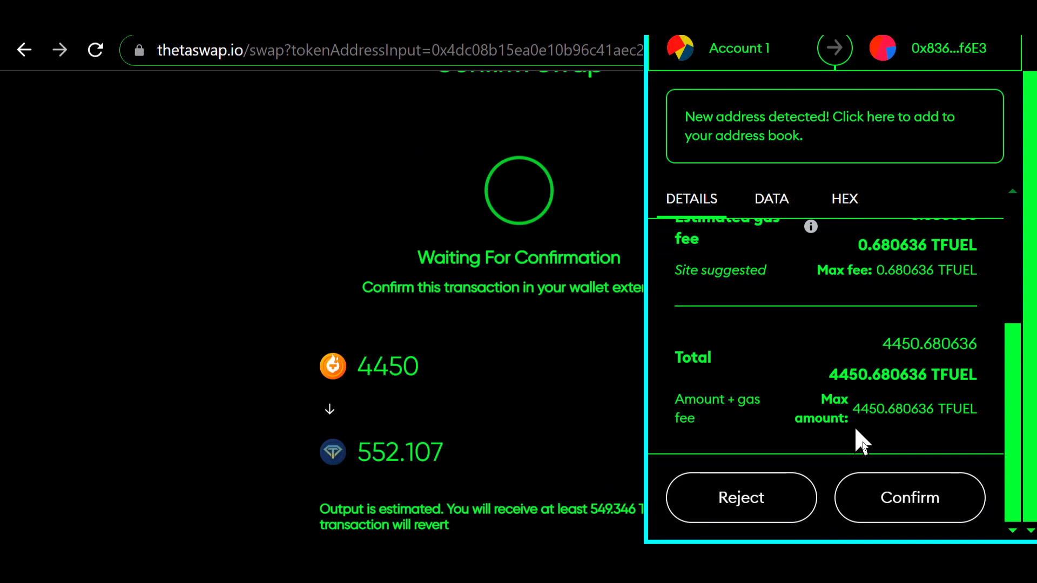
Step: Approve the swap in the wallet, return to Pool, and dismiss the swap-finalized notice
click(902, 500)
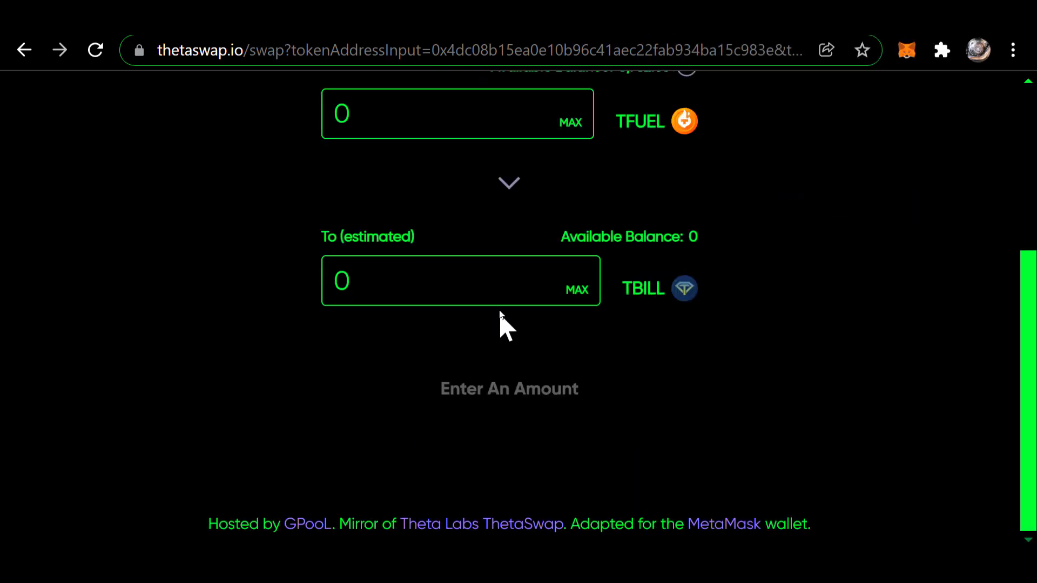
scroll(500, 324, up, 5)
click(291, 115)
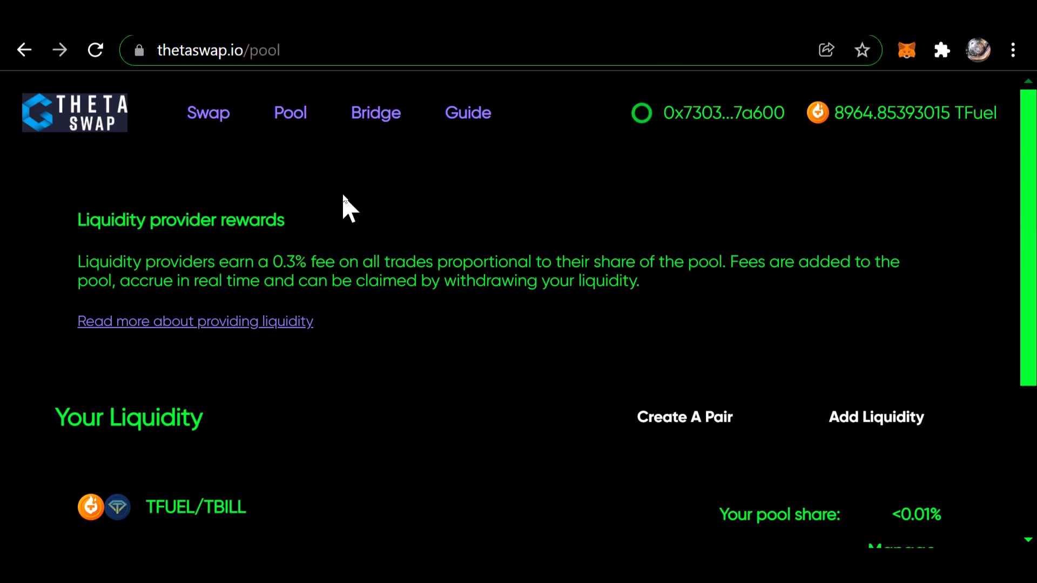
scroll(458, 342, down, 4)
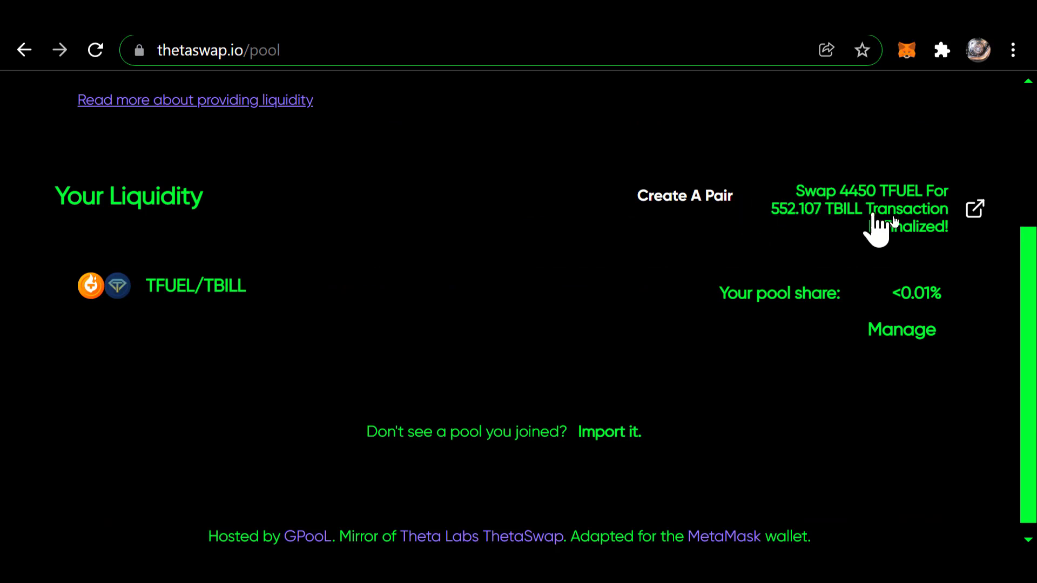
click(935, 230)
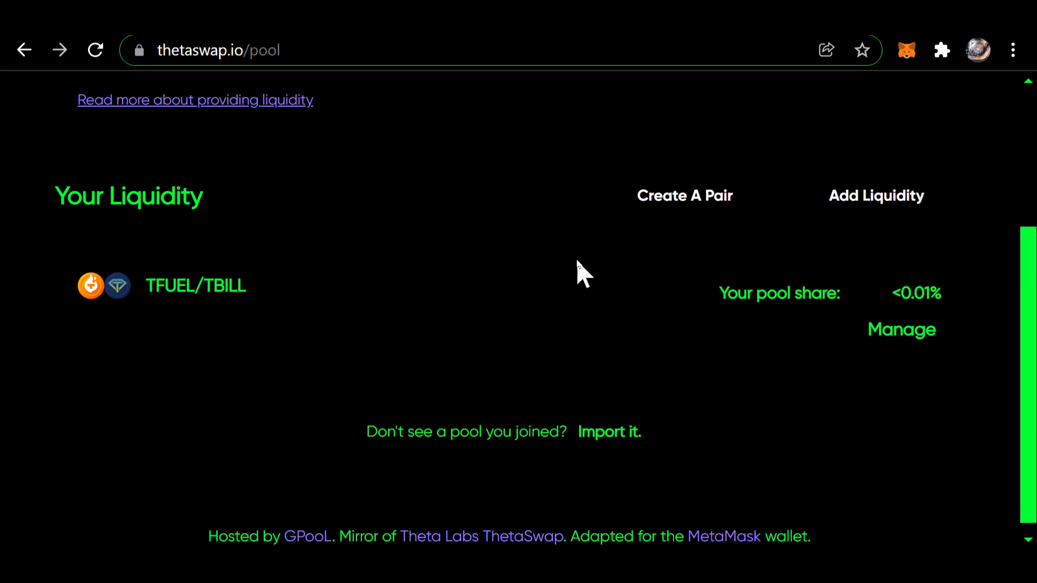
Step: Pair TFUEL with TBILL for liquidity, using the full 552.107709333 TBILL against 4436.76 TFUEL
click(854, 198)
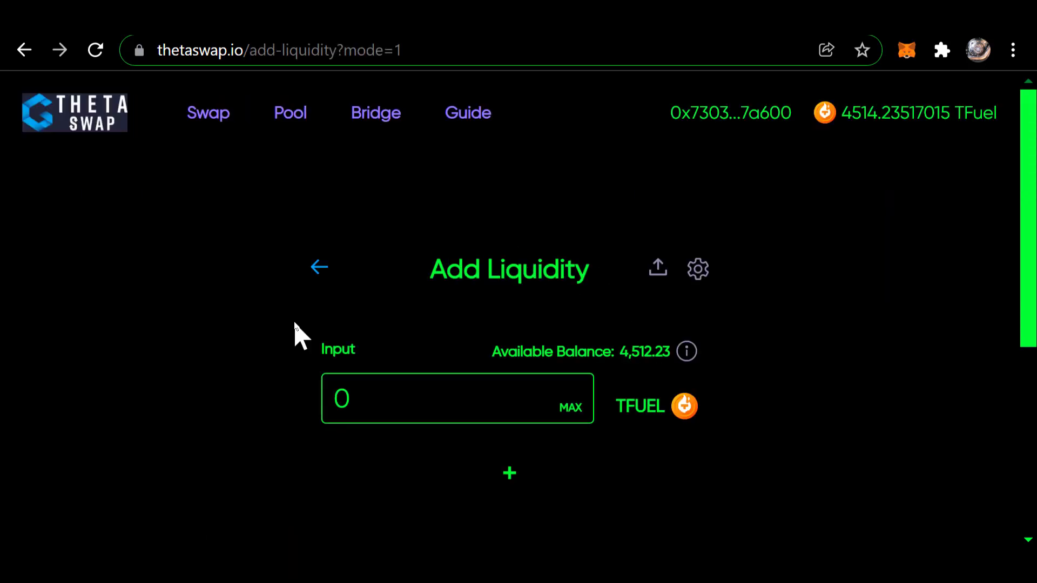
scroll(303, 328, down, 4)
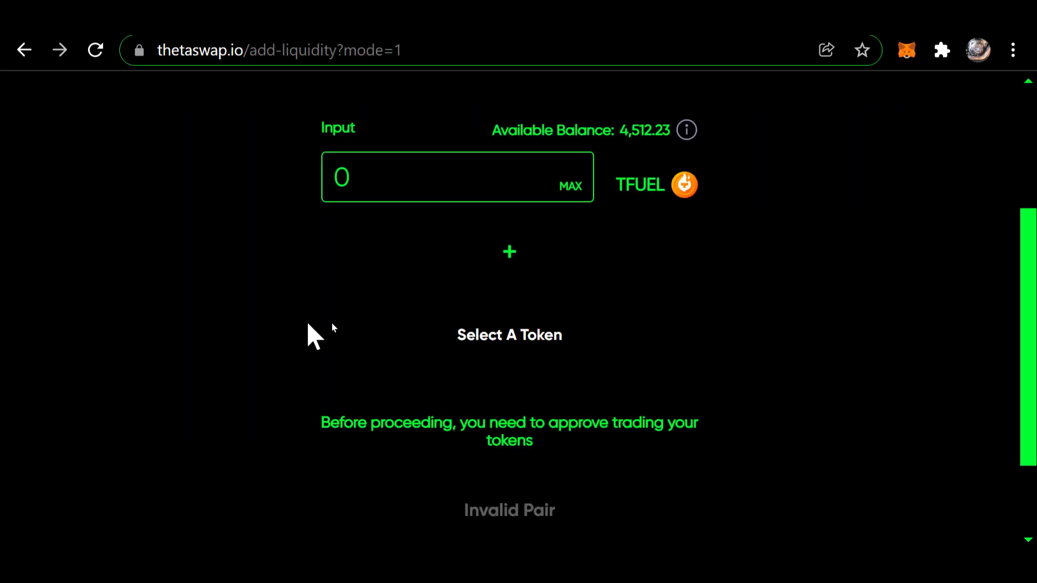
click(506, 337)
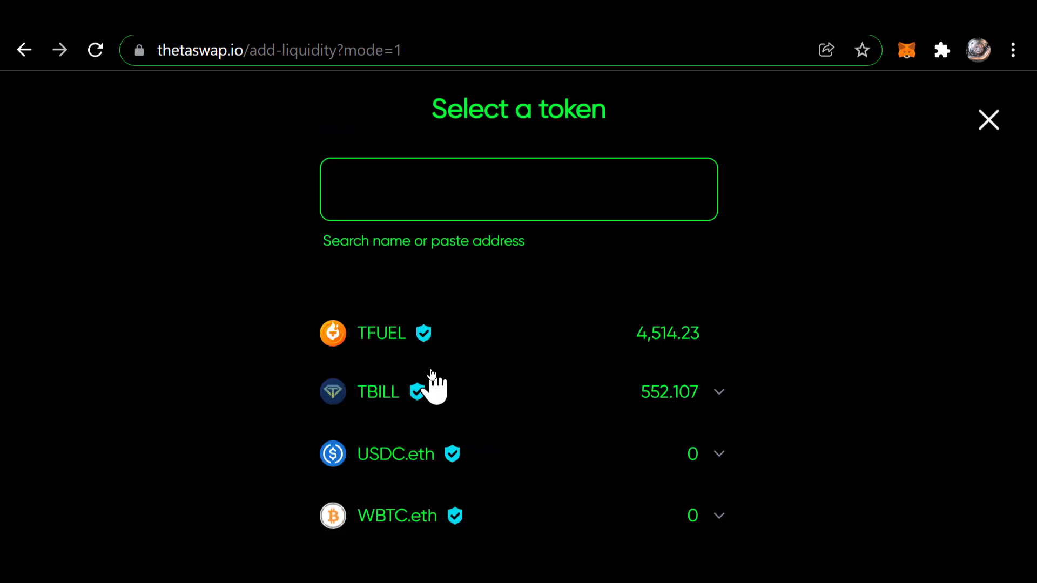
click(377, 395)
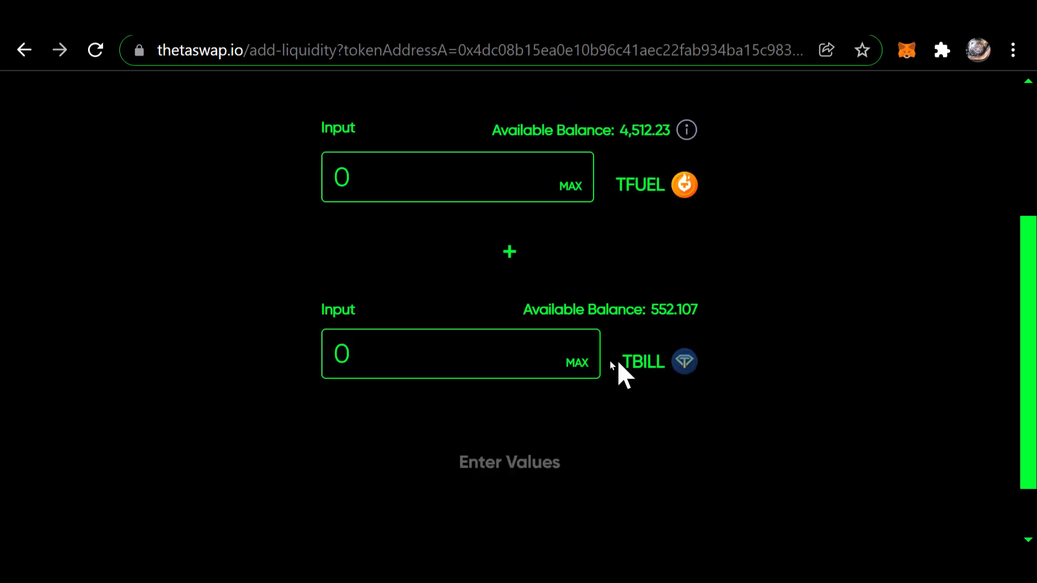
click(577, 363)
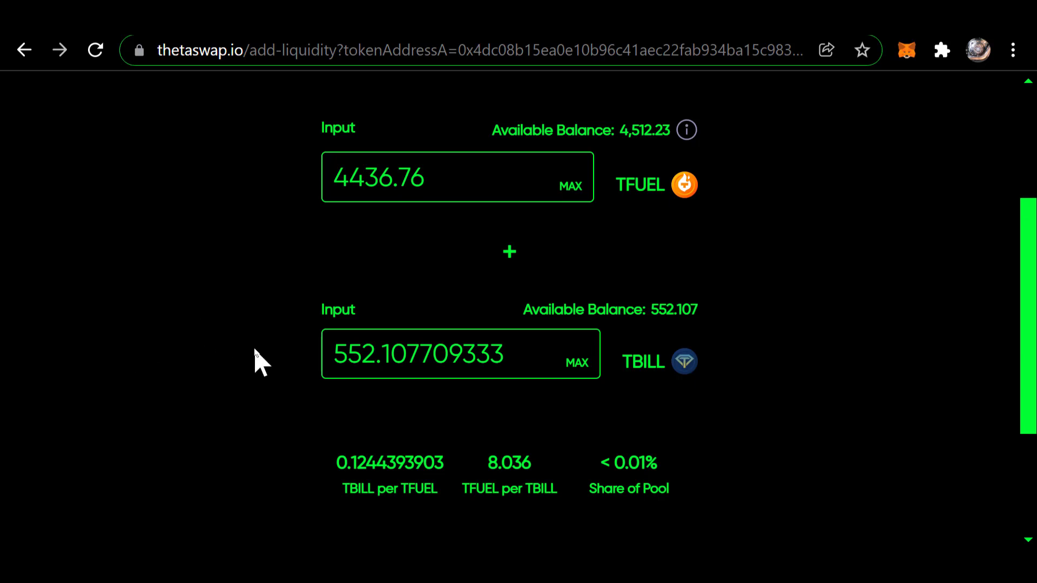
scroll(254, 357, down, 2)
scroll(254, 358, down, 2)
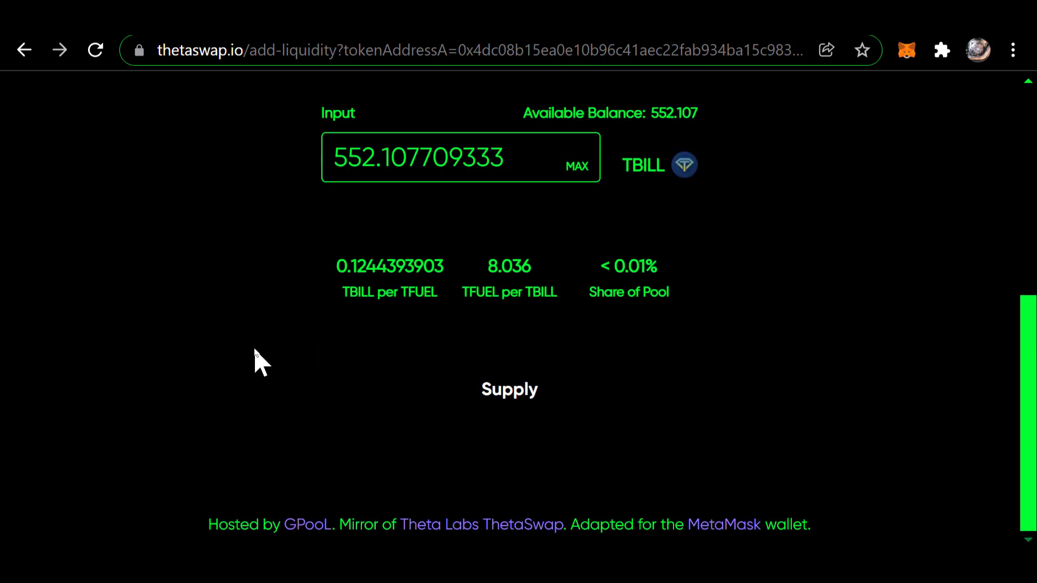
Step: Supply 4436.76 TFUEL and 552.107709333 TBILL, approving 4437.53118 TFUEL including gas in the wallet
click(508, 395)
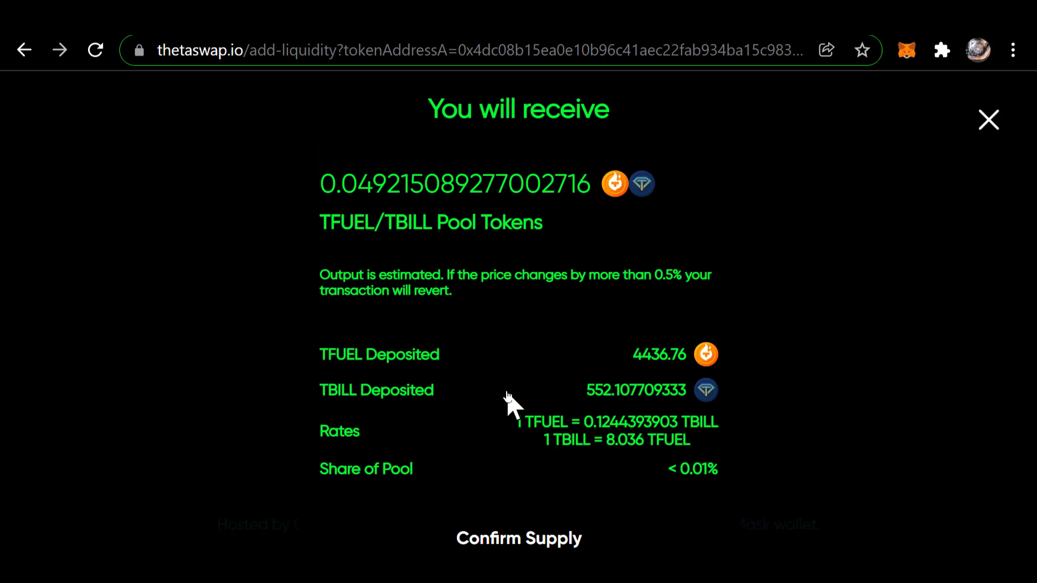
scroll(546, 486, down, 1)
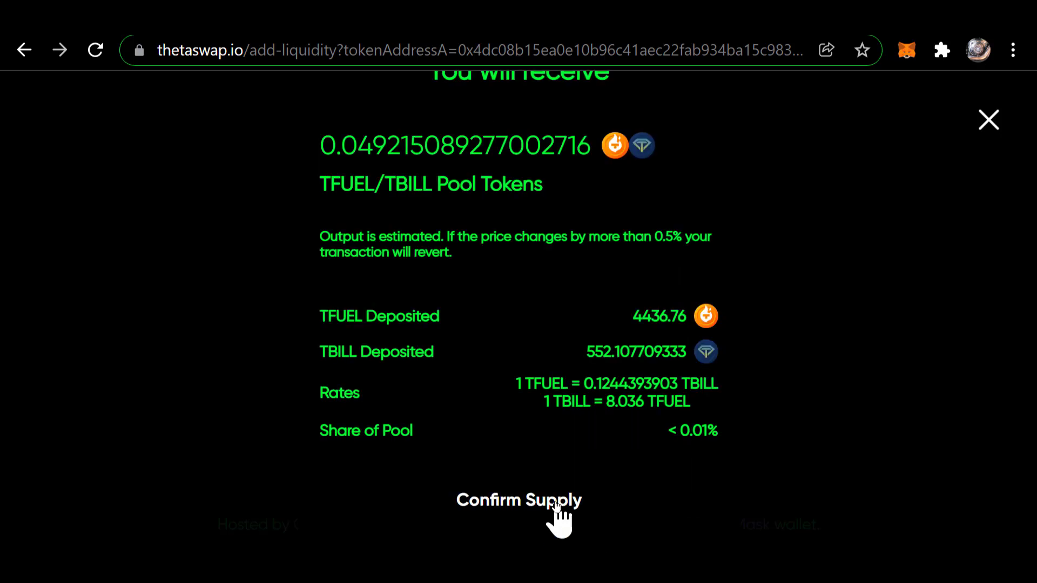
click(517, 507)
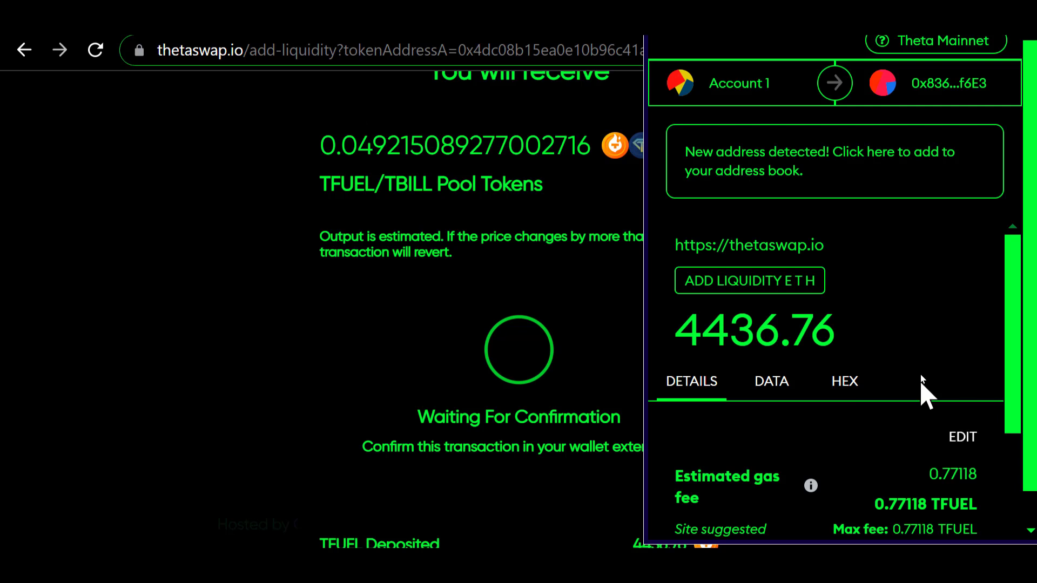
click(922, 338)
scroll(897, 347, down, 4)
scroll(880, 349, down, 1)
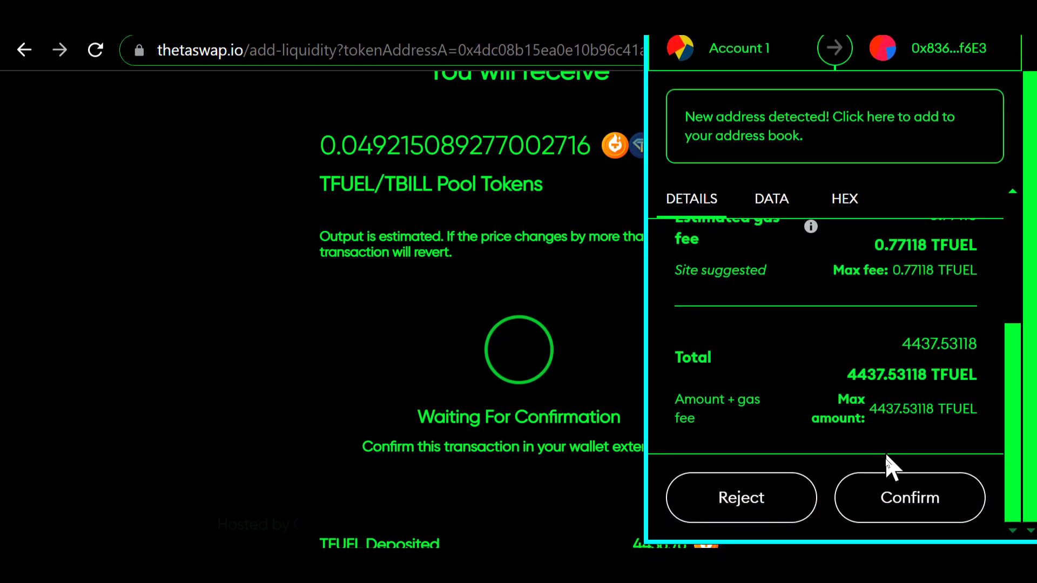
click(894, 506)
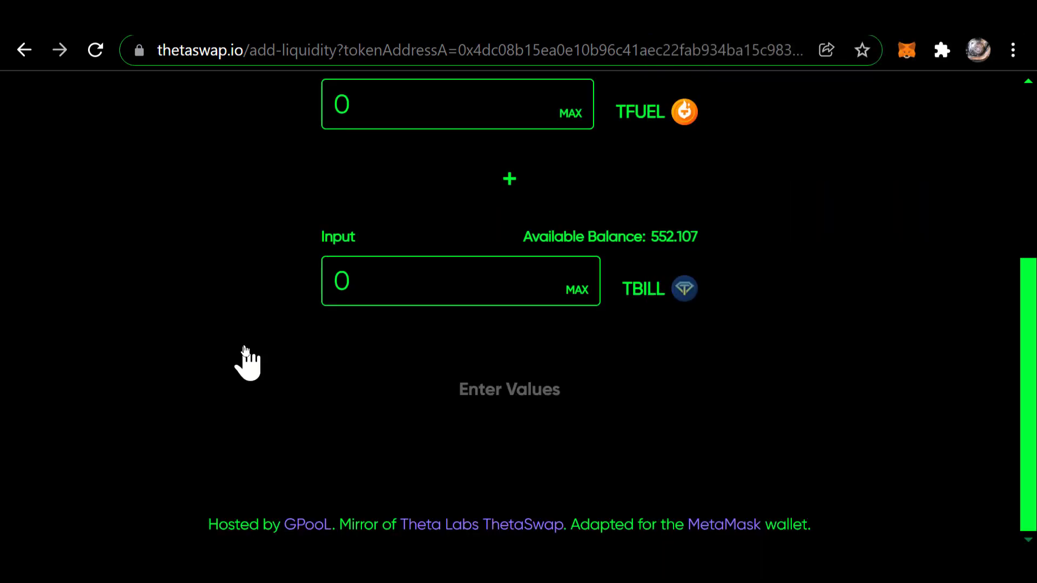
Step: Expand the TFUEL/TBILL position on the Pool page: 7747.69 TFUEL and 964.105 TBILL pooled
scroll(245, 350, up, 5)
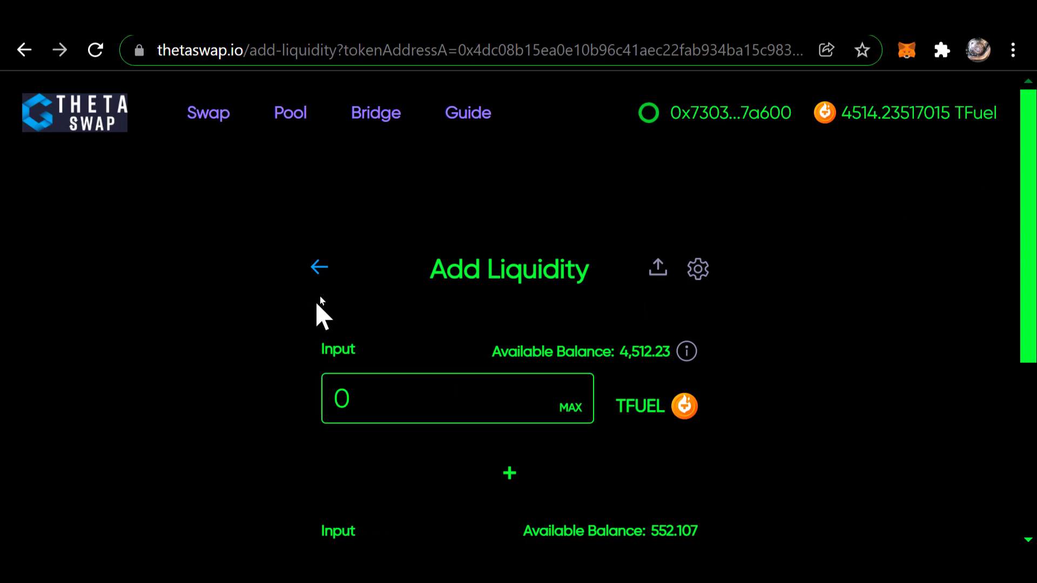
click(323, 269)
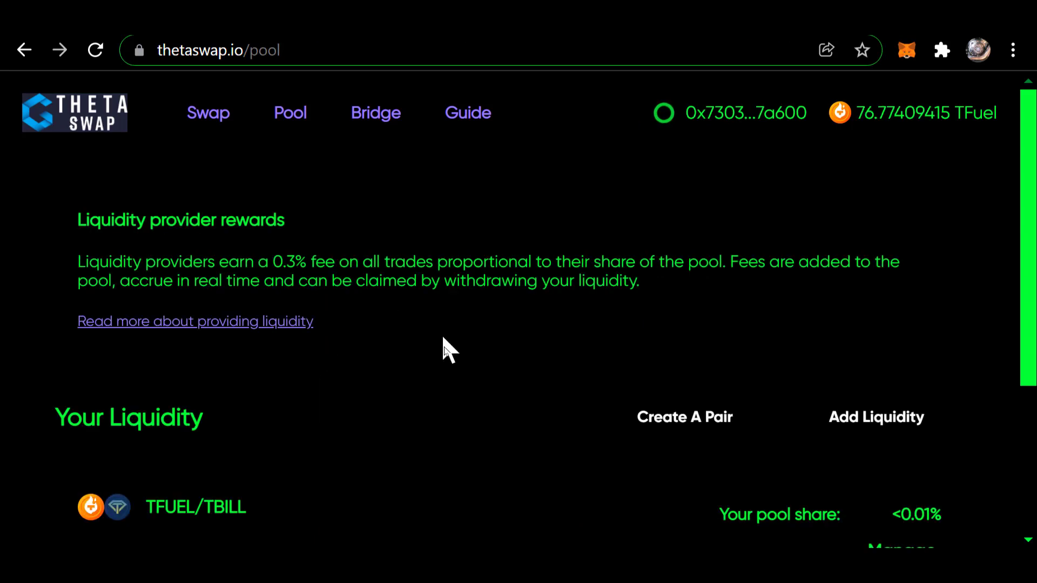
scroll(427, 361, down, 4)
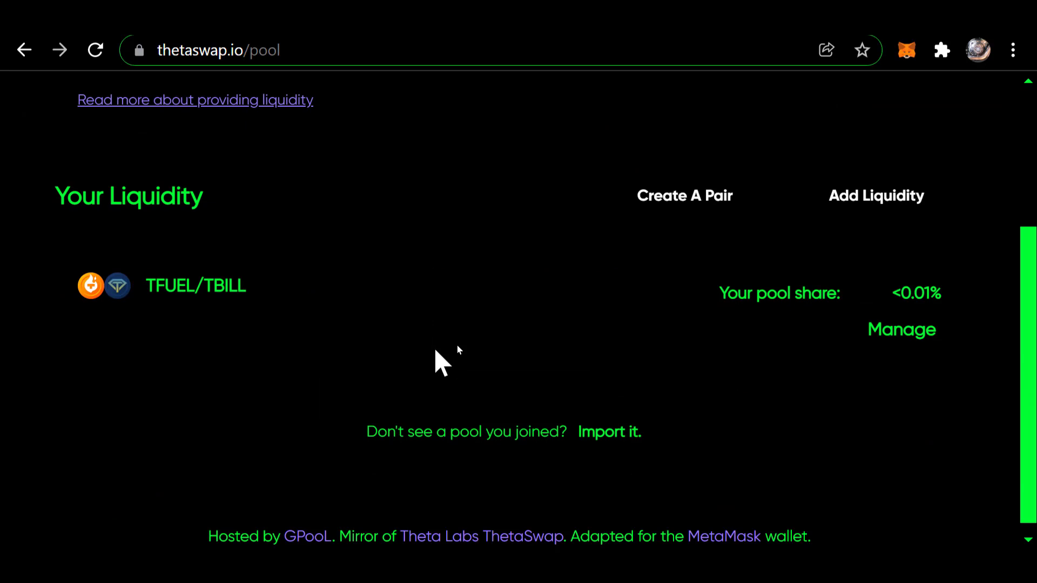
click(889, 332)
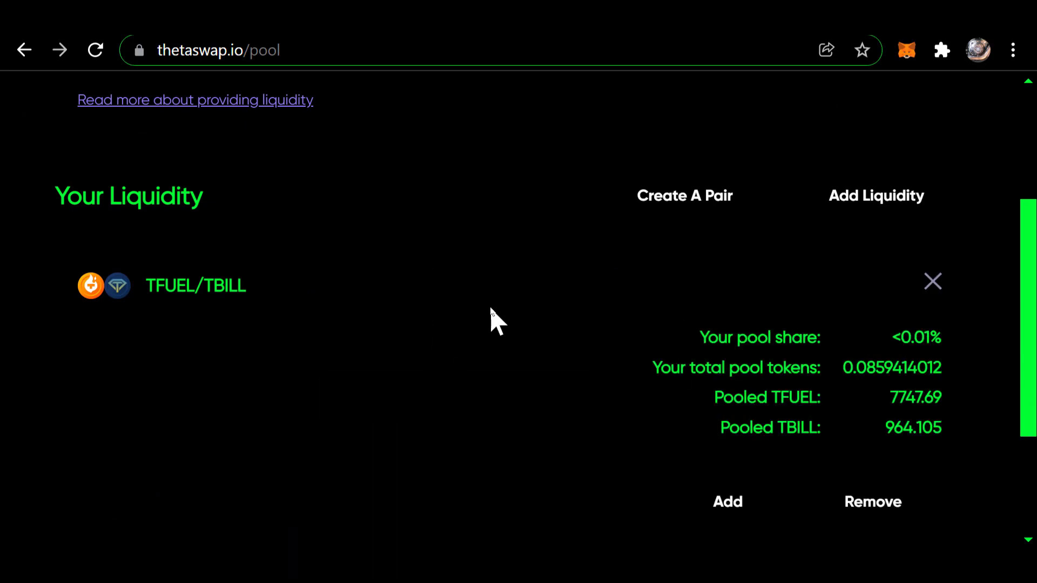